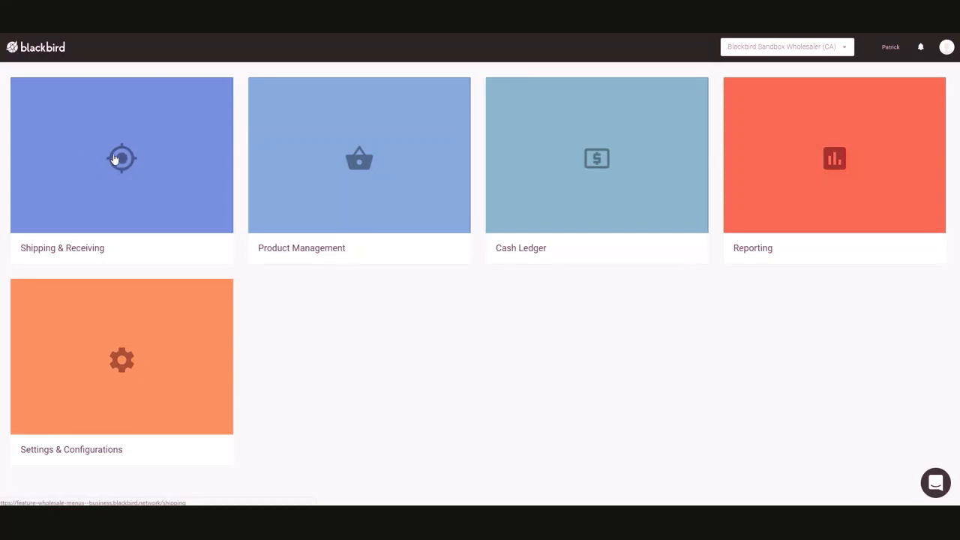
Open the Inventory Shipments page under Shipping & Receiving.
left_click(135, 165)
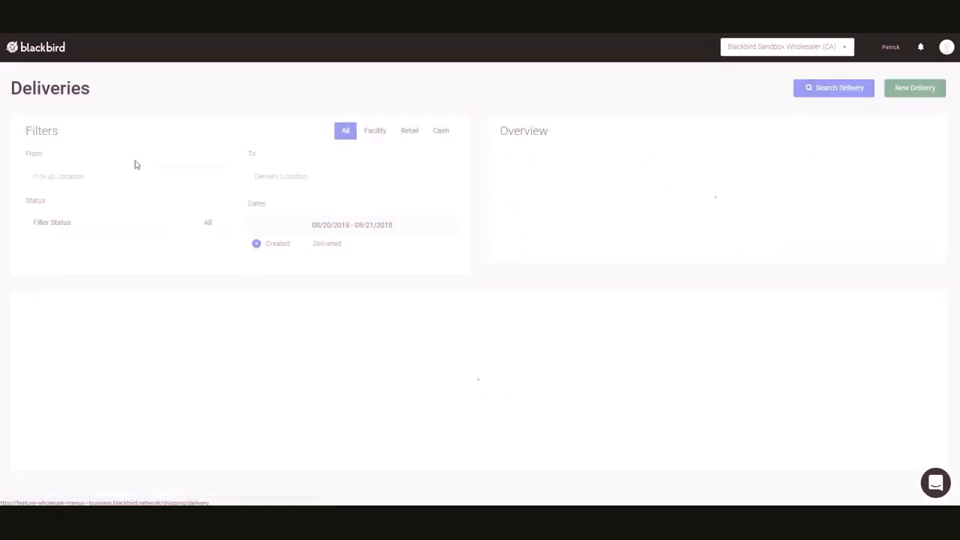
left_click(42, 56)
left_click(78, 173)
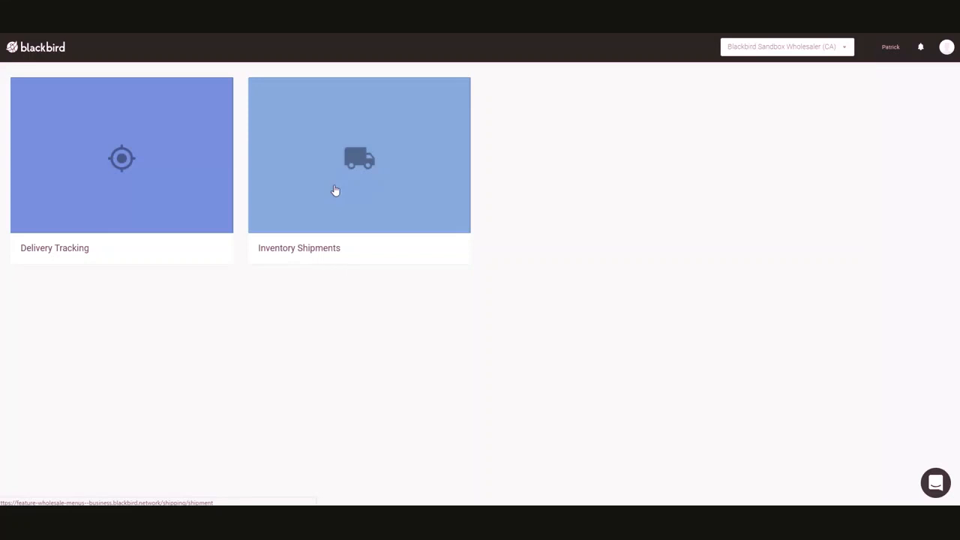
left_click(335, 190)
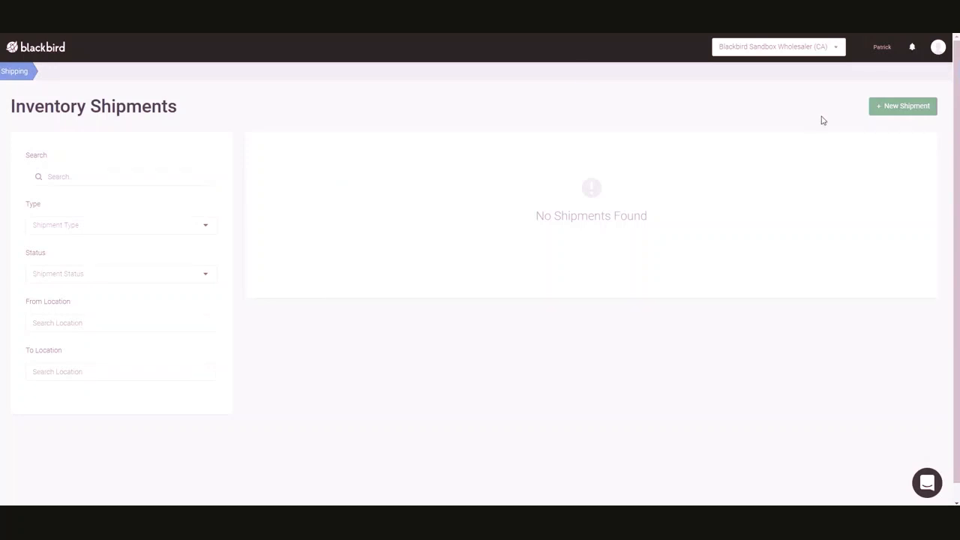
Start a new shipment named "shipment 1" and set its direction to Shipping.
left_click(906, 106)
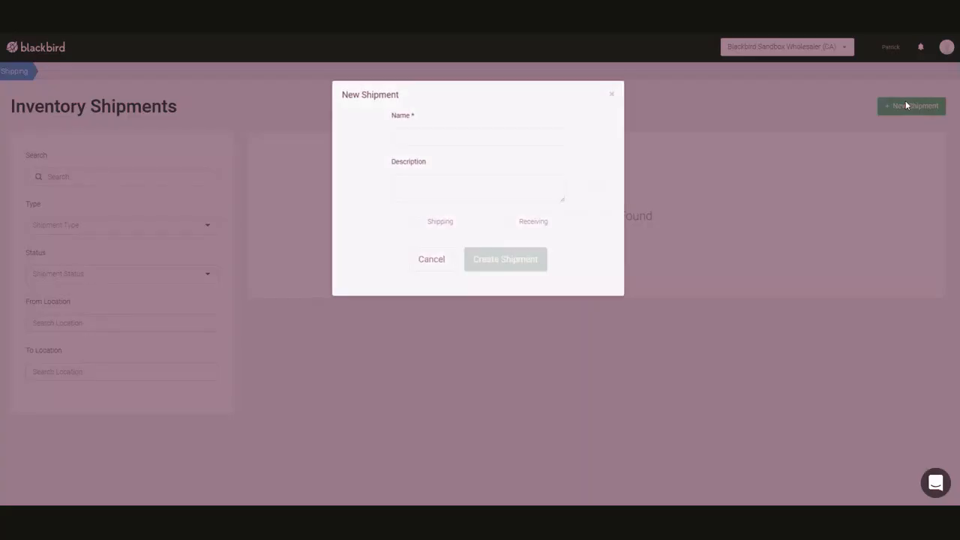
left_click(421, 134)
type("sh")
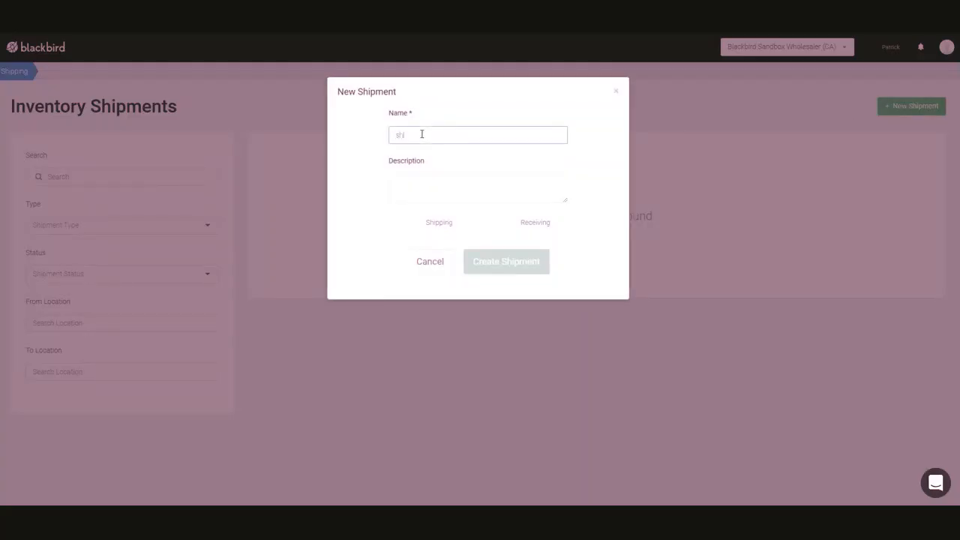
type("ipmen 1")
left_click(422, 142)
type("t")
left_click(417, 227)
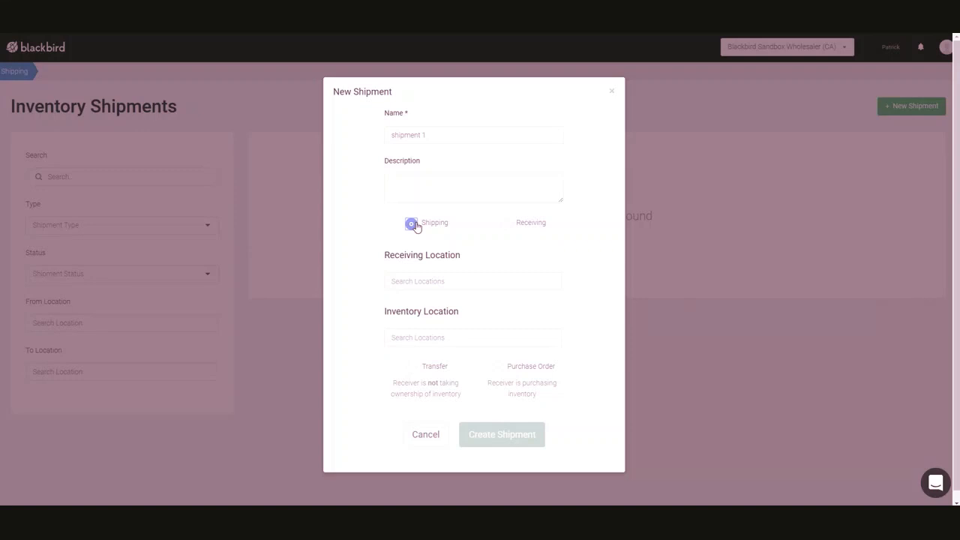
Search for Blackbird and set the receiving location to Blackbird CA Test Dispensary.
left_click(412, 279)
type("Bla")
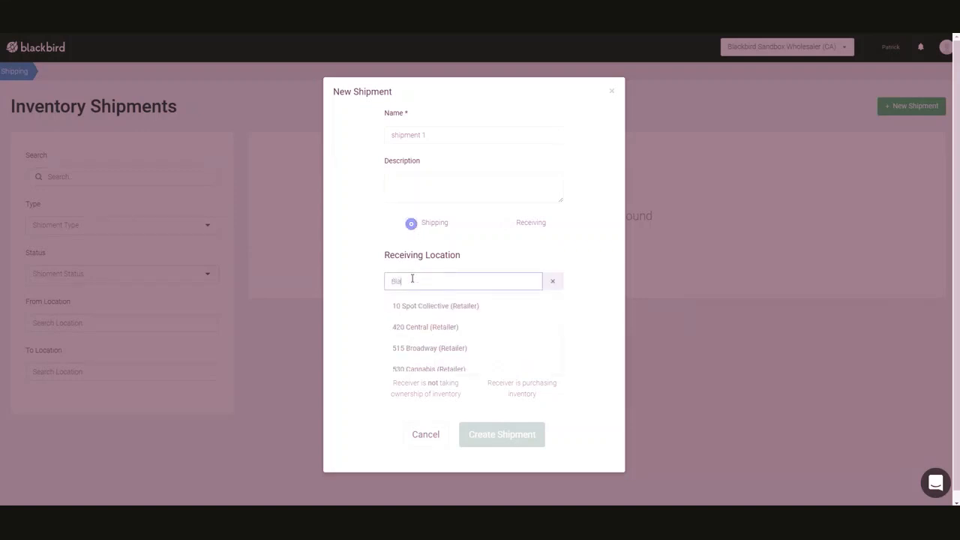
type("ckbird")
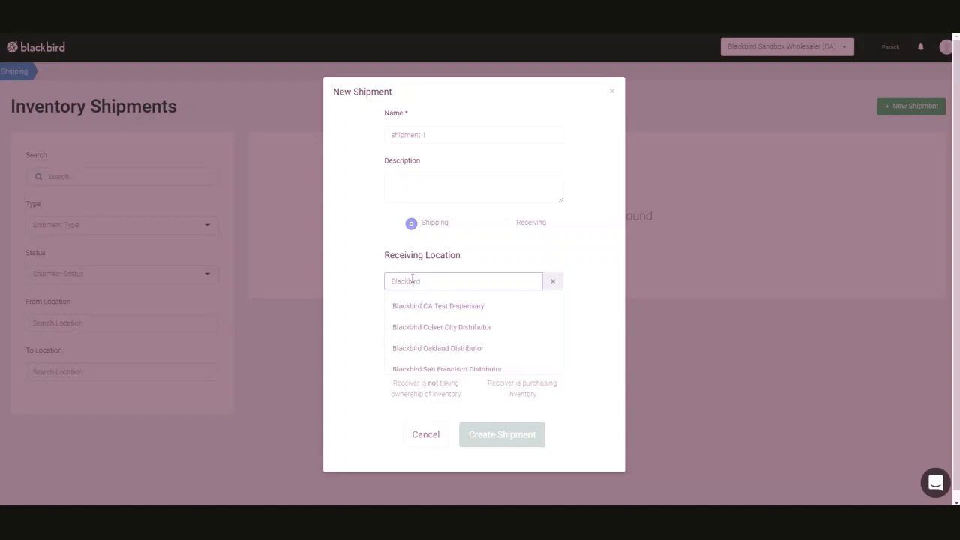
left_click(429, 305)
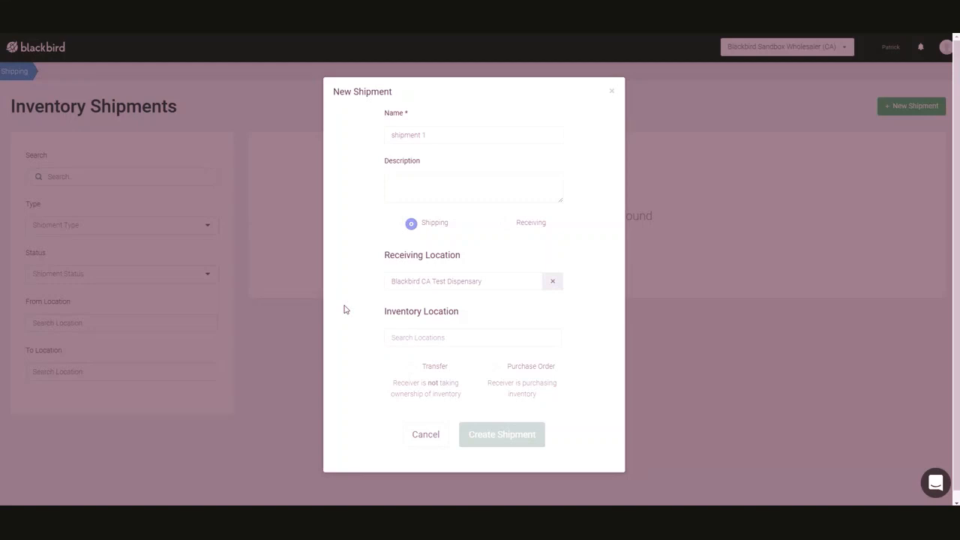
Set the inventory location to Blackbird Sandbox Wholesaler (CA) and create the shipment as a Purchase Order.
left_click(394, 333)
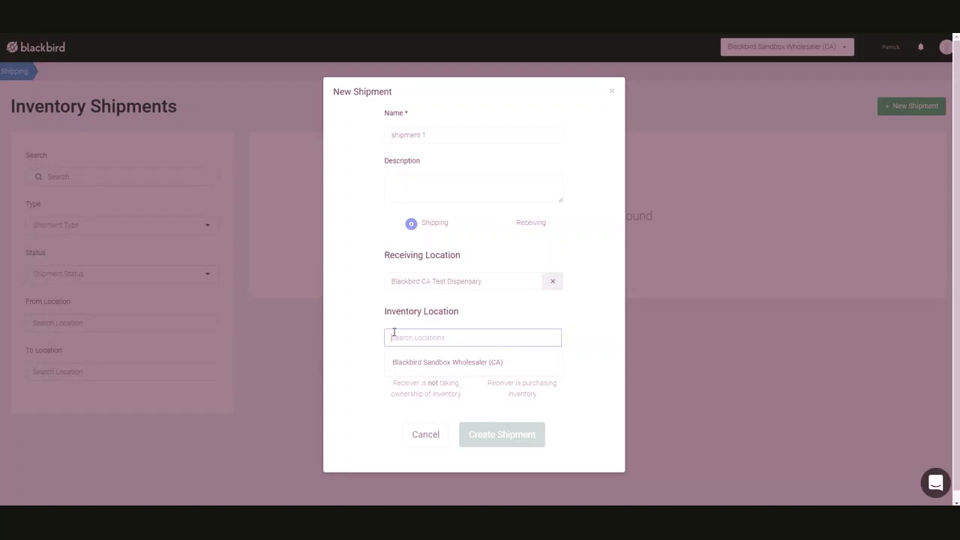
left_click(418, 363)
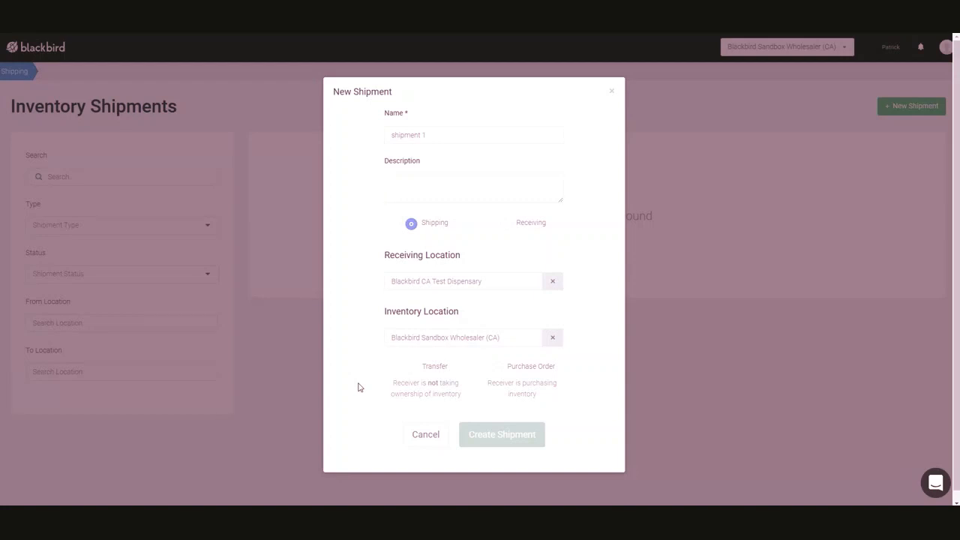
left_click(498, 369)
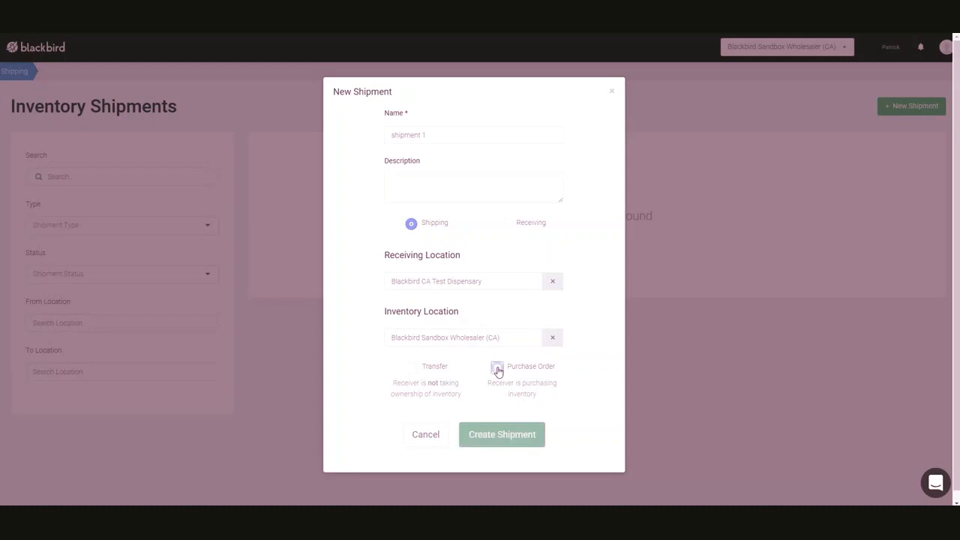
left_click(488, 434)
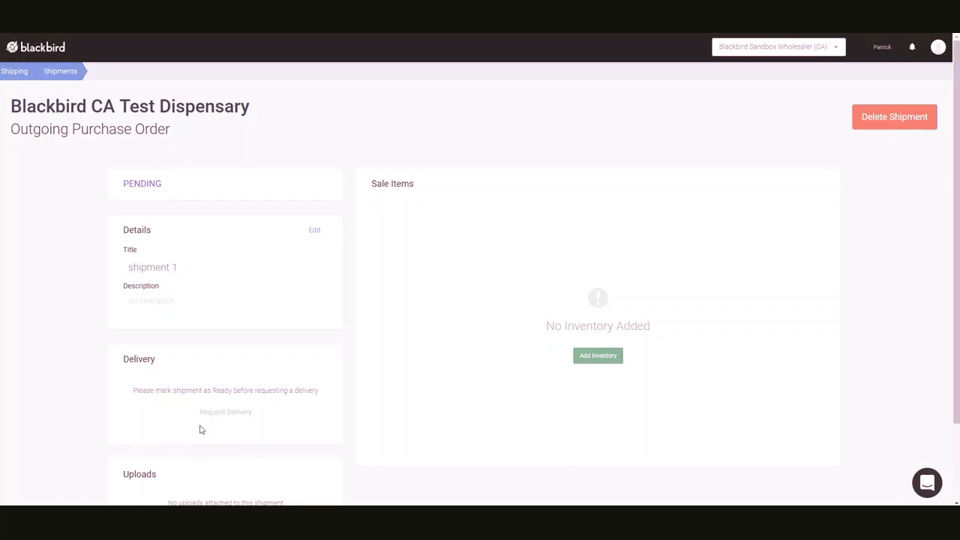
Add 150 units of Forum Cut Cookies Pre-roll, SKU DJWOIDJW, to the shipment at a sale price of $5.
left_click(596, 357)
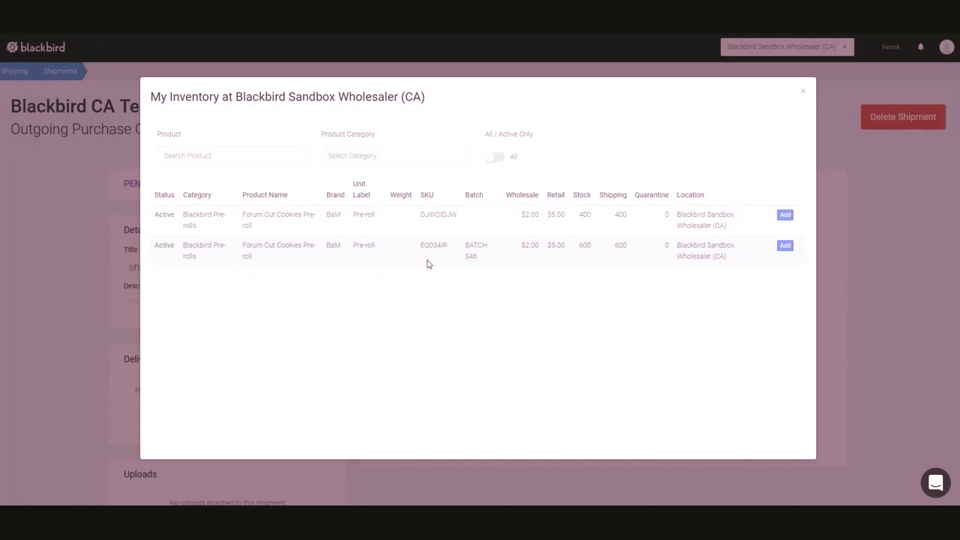
left_click(784, 216)
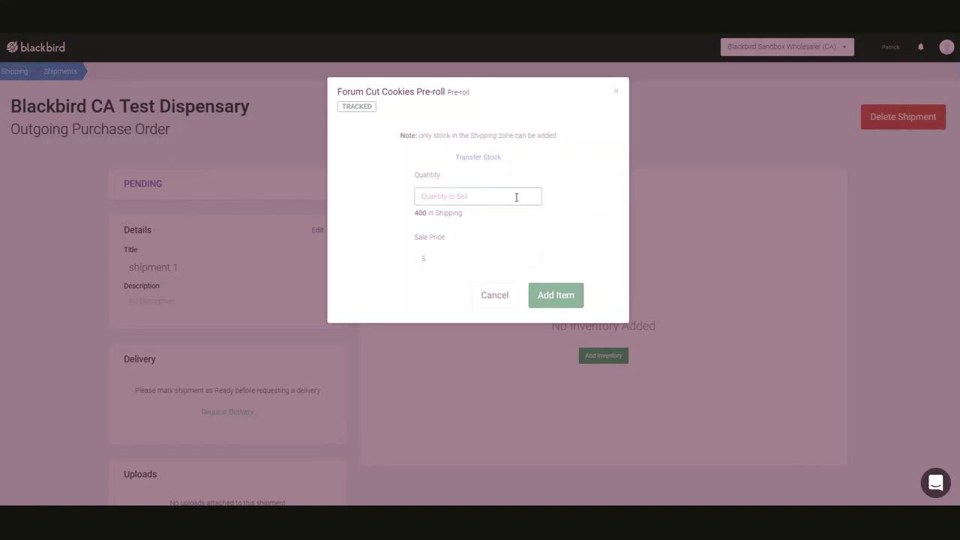
type("150")
left_click(431, 258)
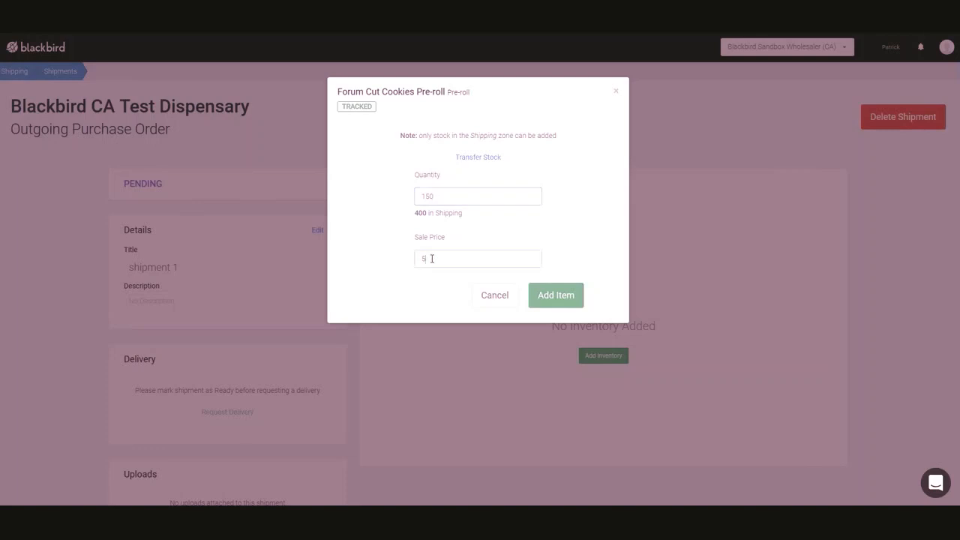
left_click(554, 295)
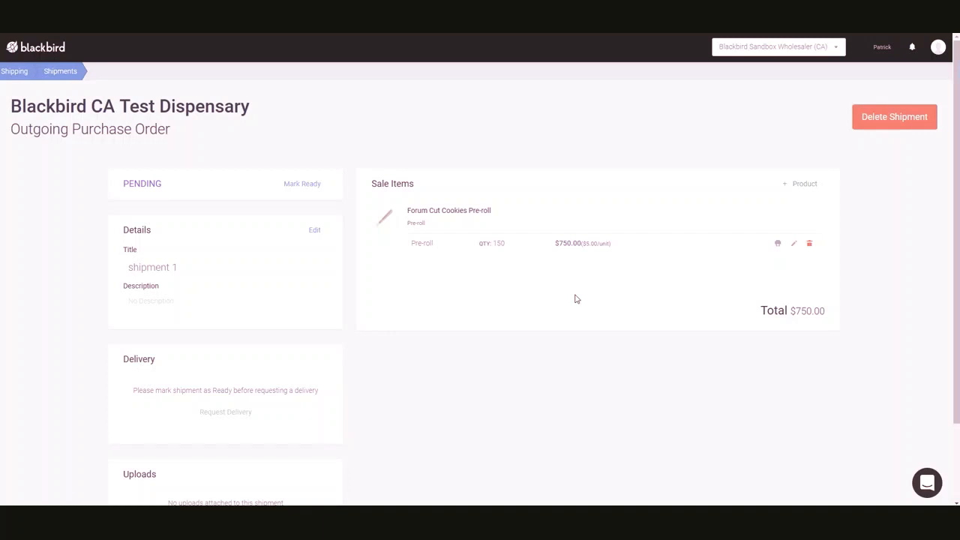
Mark the pending shipment as ready for review.
left_click(303, 184)
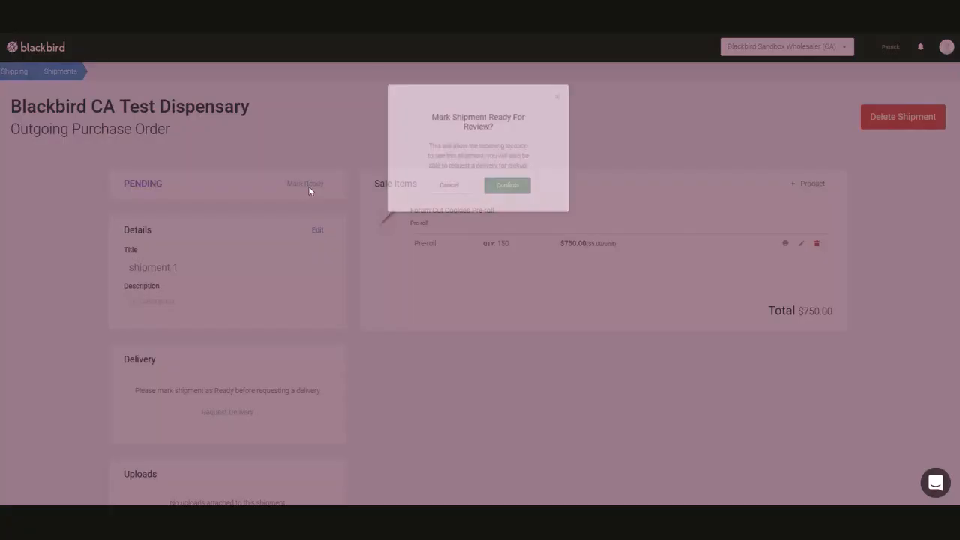
left_click(498, 192)
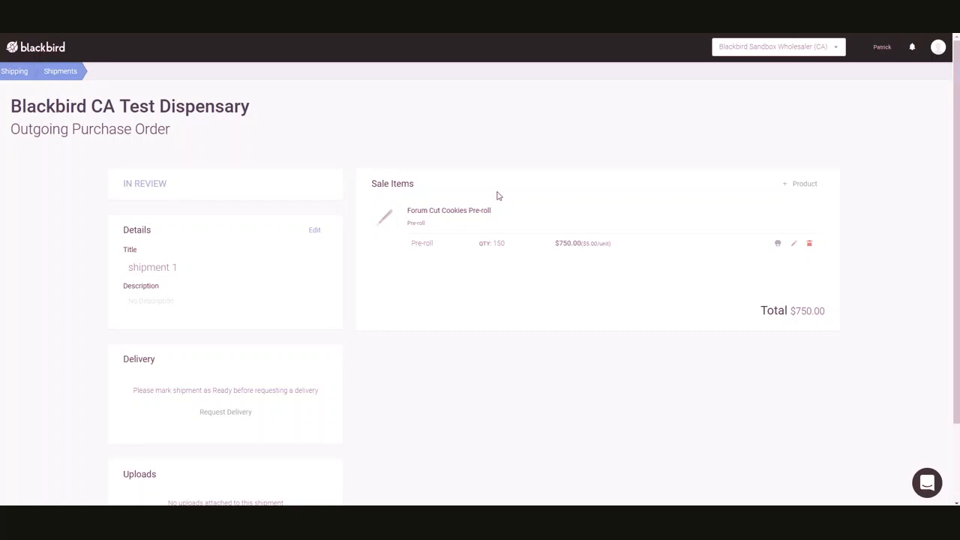
Start a delivery request for the shipment, filling in a previously used invoice number and a parcel count of 2.
left_click(229, 414)
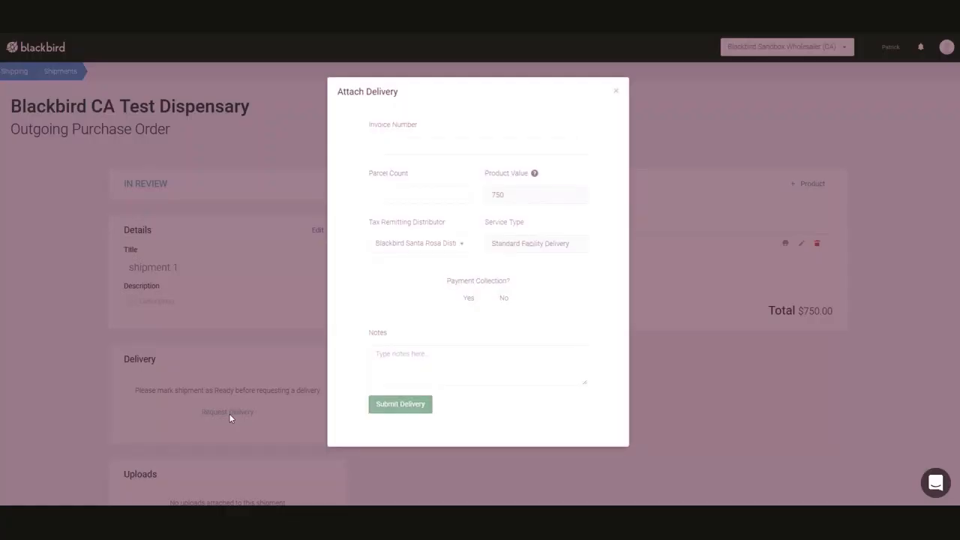
left_click(420, 142)
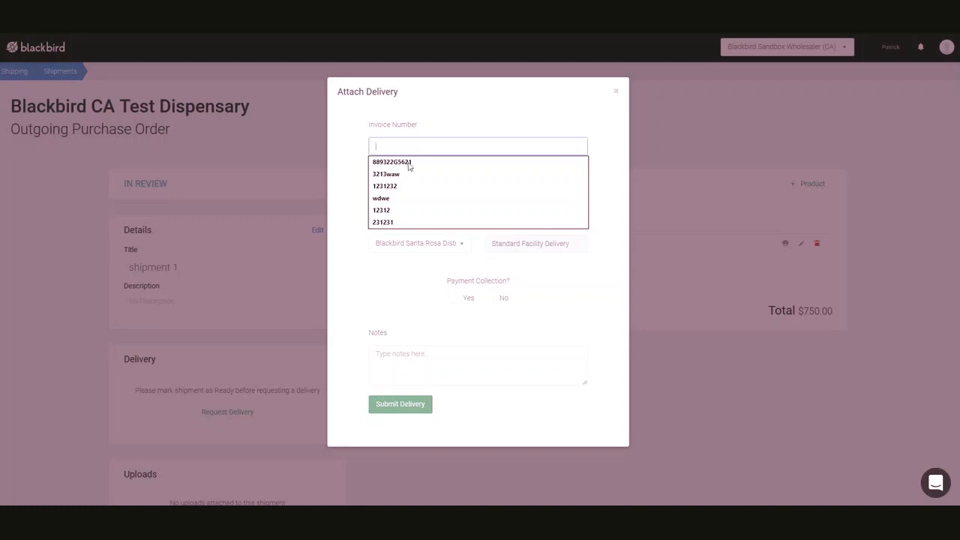
left_click(400, 174)
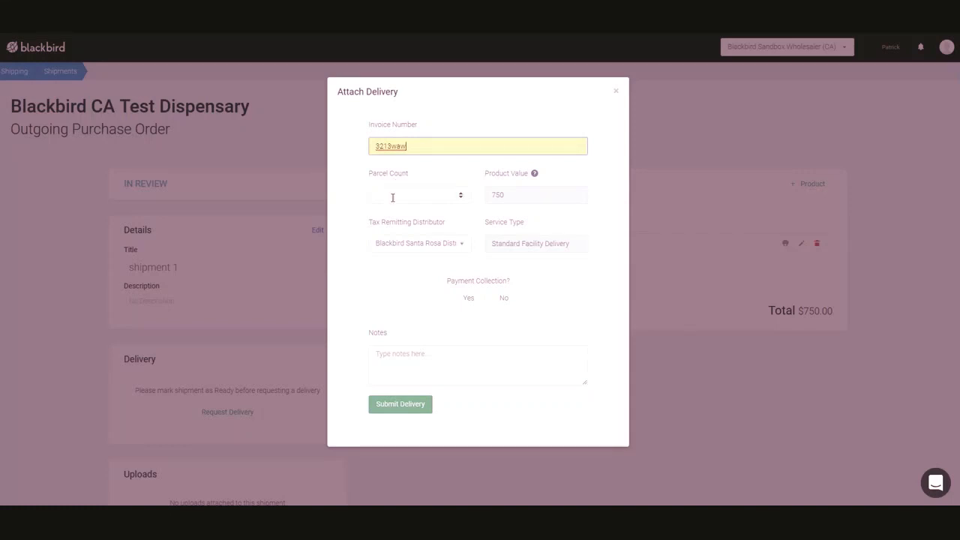
left_click(392, 197)
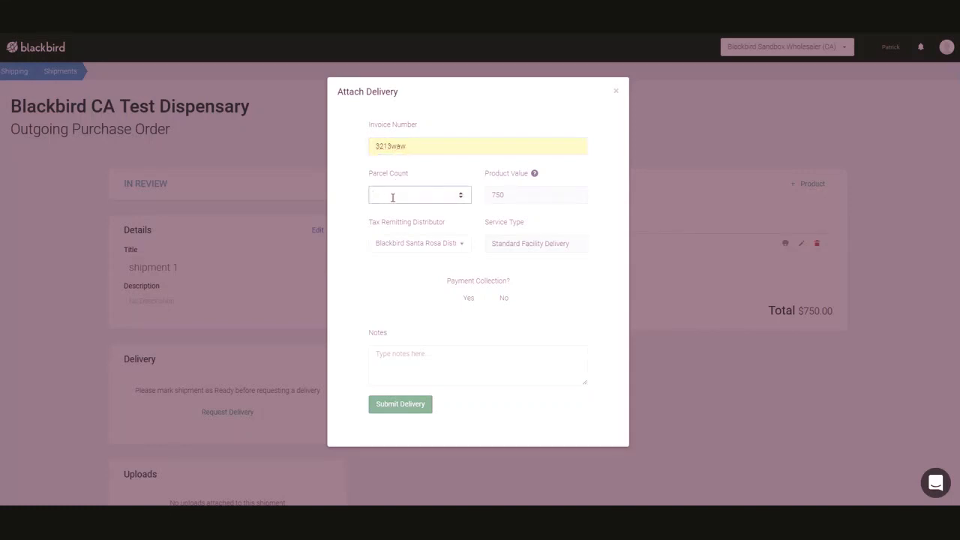
type("1")
Enable payment collection with Collect On Delivery set to No (Terms), and submit the delivery.
left_click(452, 301)
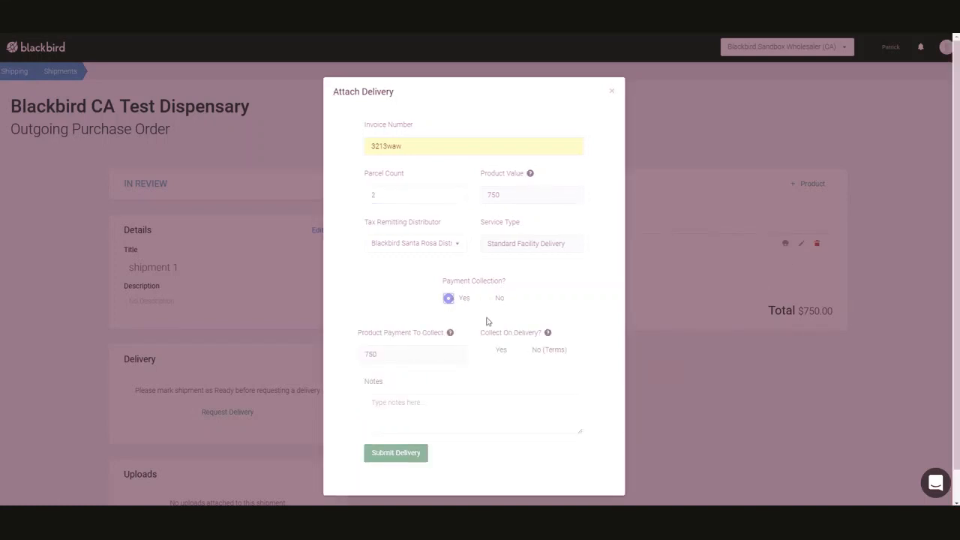
left_click(525, 351)
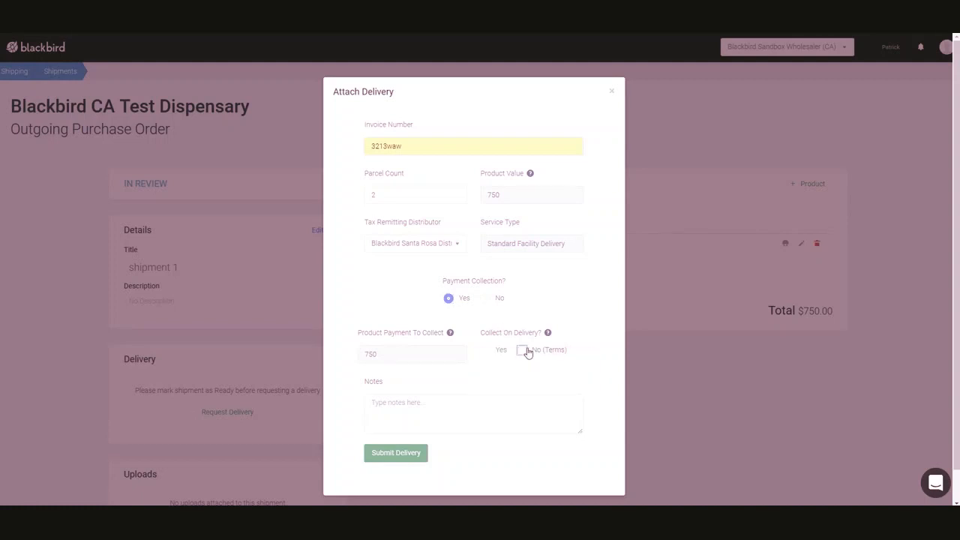
left_click(395, 453)
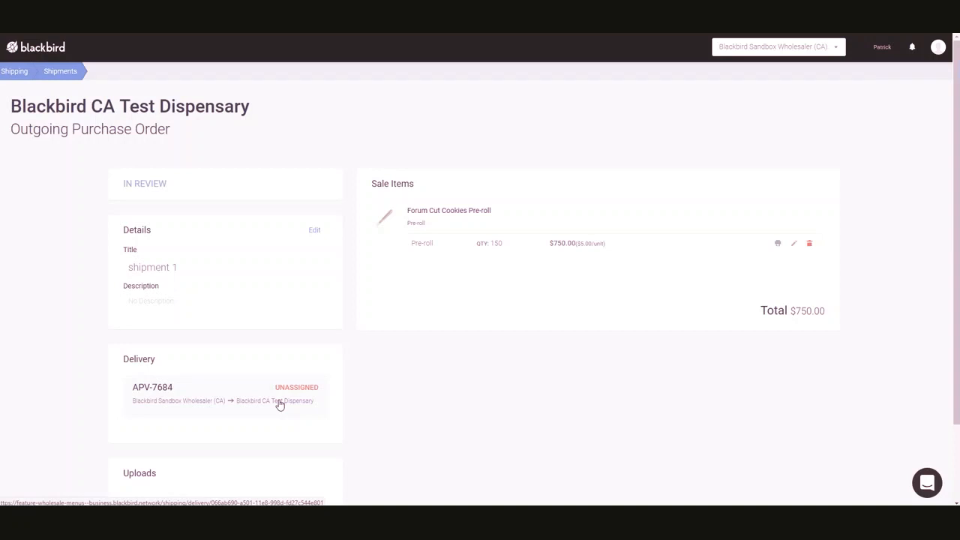
Review the attached delivery's details, cash balances, shipment contents and custody log, and return to the shipment.
left_click(234, 391)
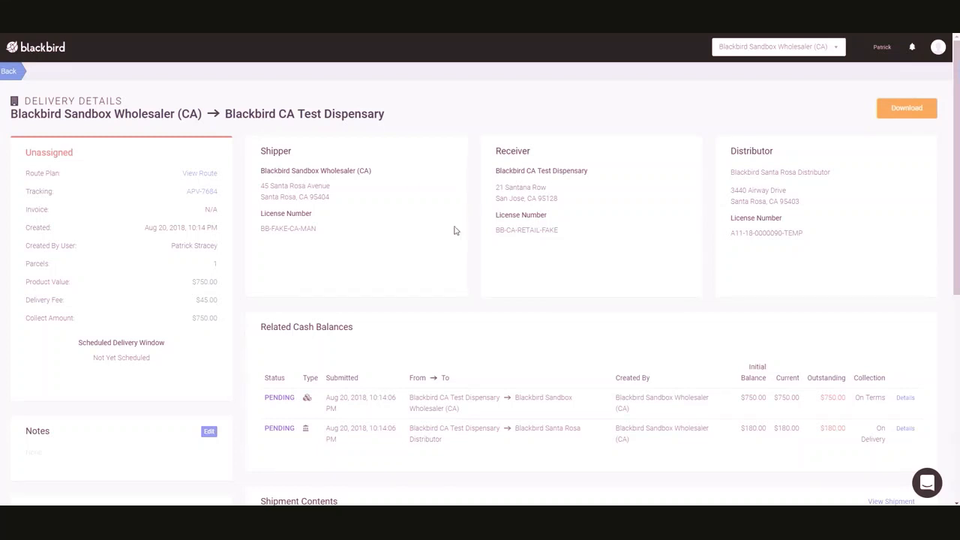
scroll(454, 229, "down", 1)
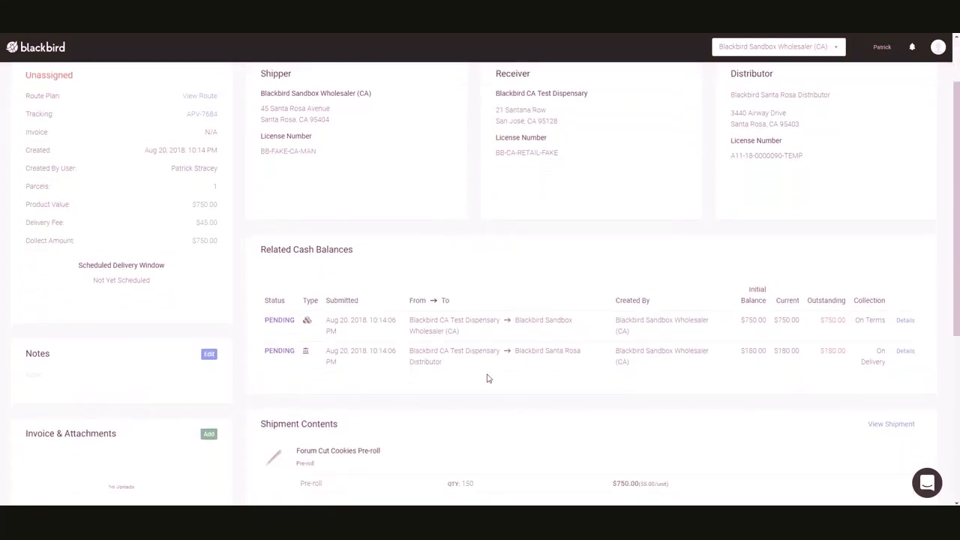
scroll(347, 428, "down", 4)
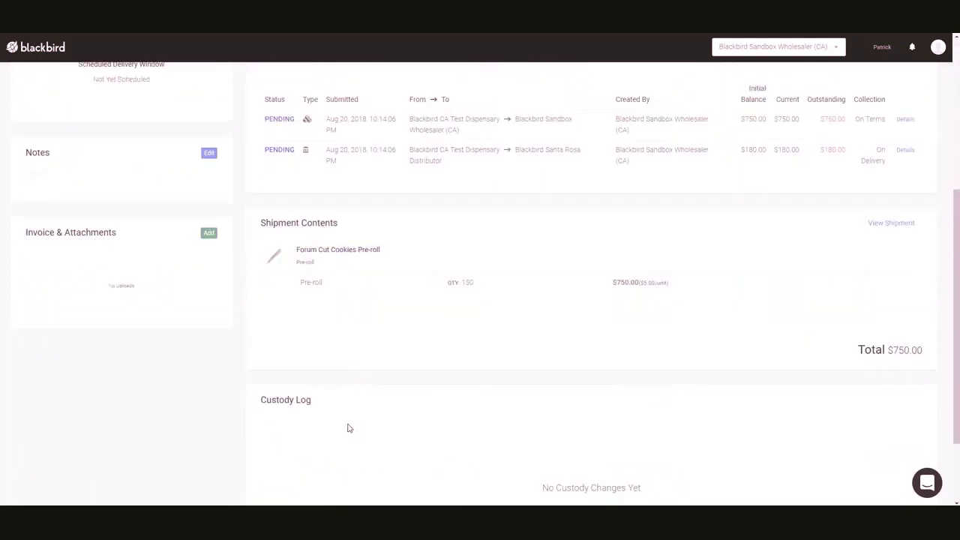
scroll(411, 237, "up", 5)
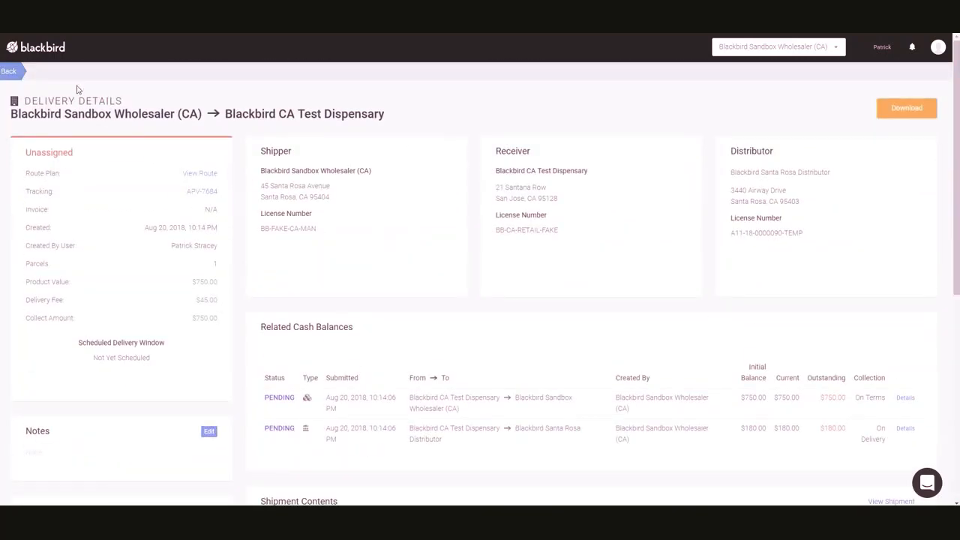
left_click(11, 72)
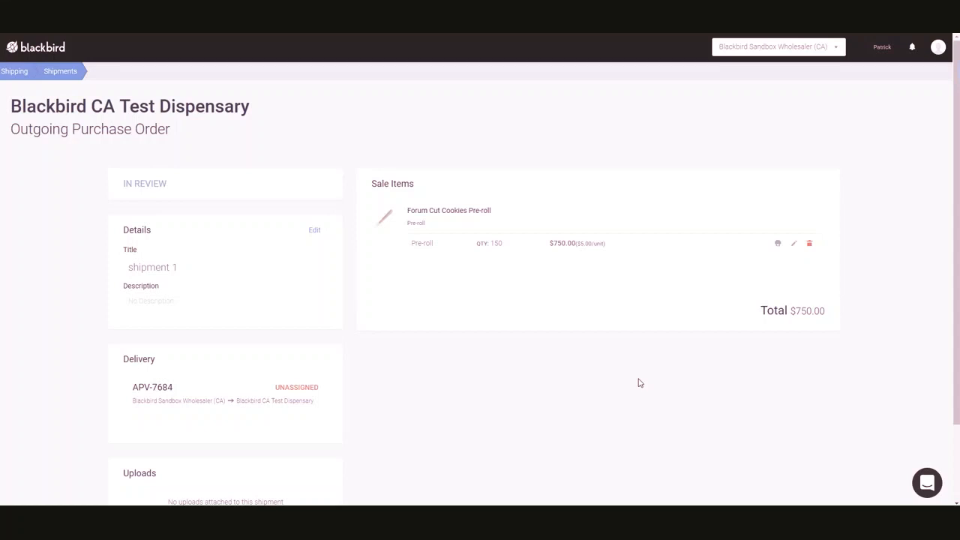
Change the Forum Cut Cookies Pre-roll quantity in the shipment to 155 and save the item.
left_click(795, 246)
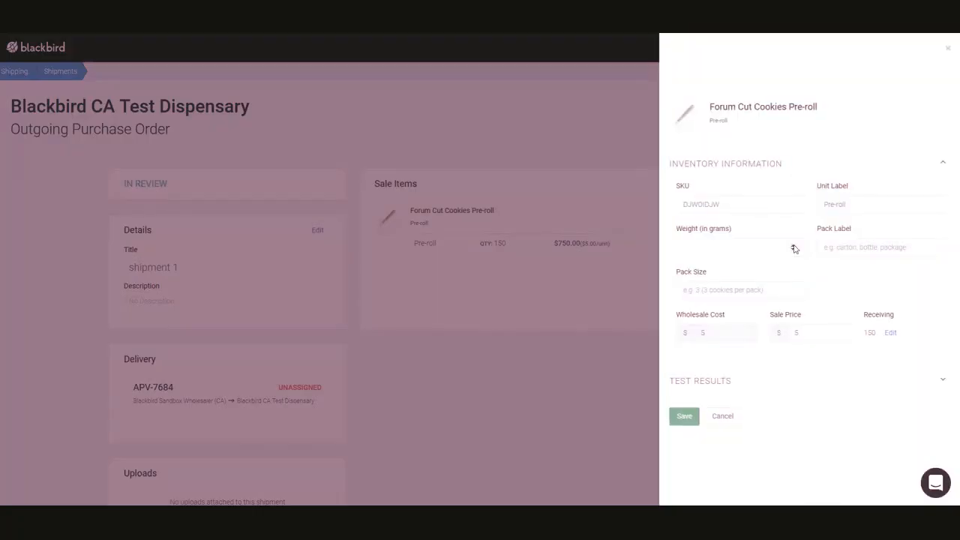
left_click(891, 333)
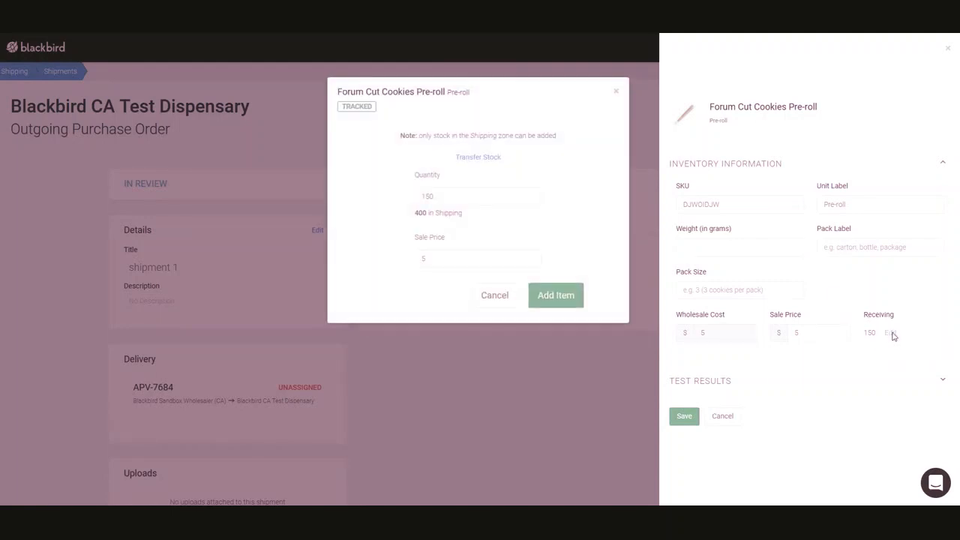
left_click(449, 204)
type("0")
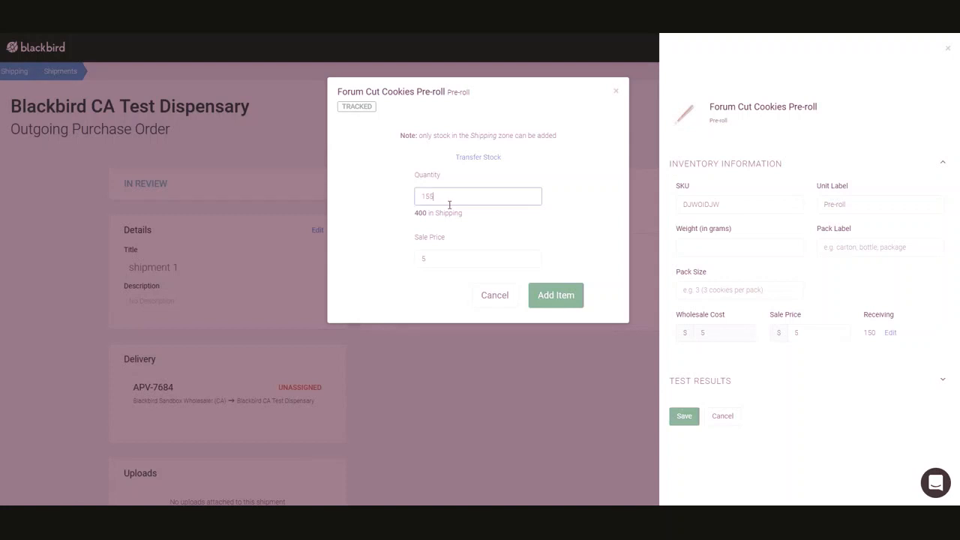
left_click(554, 299)
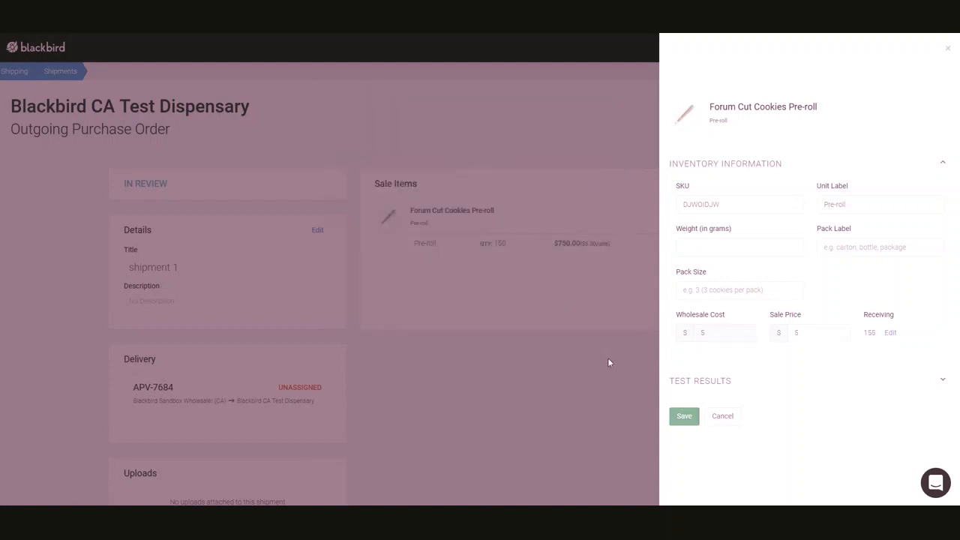
left_click(675, 417)
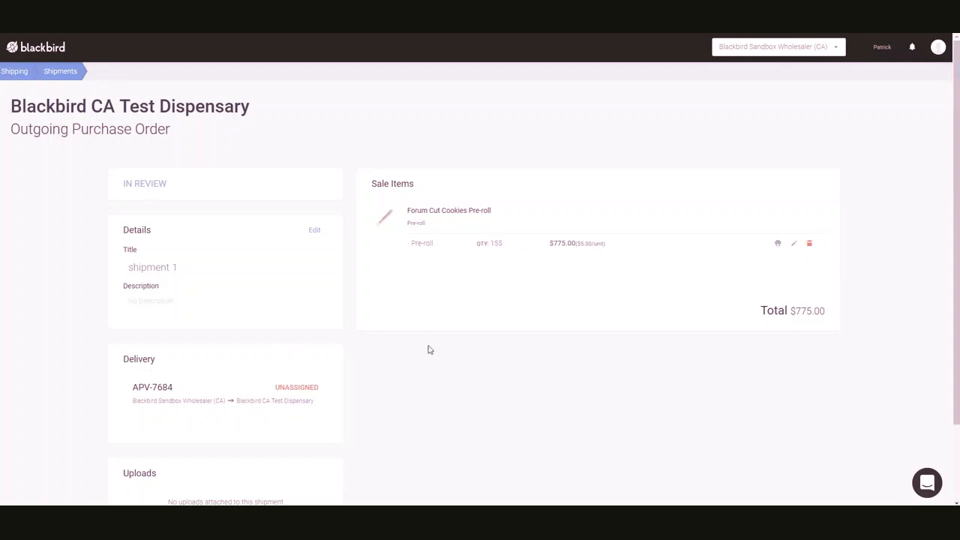
Reopen the attached delivery's details and check its related cash balances and shipment contents against the edited item.
left_click(217, 418)
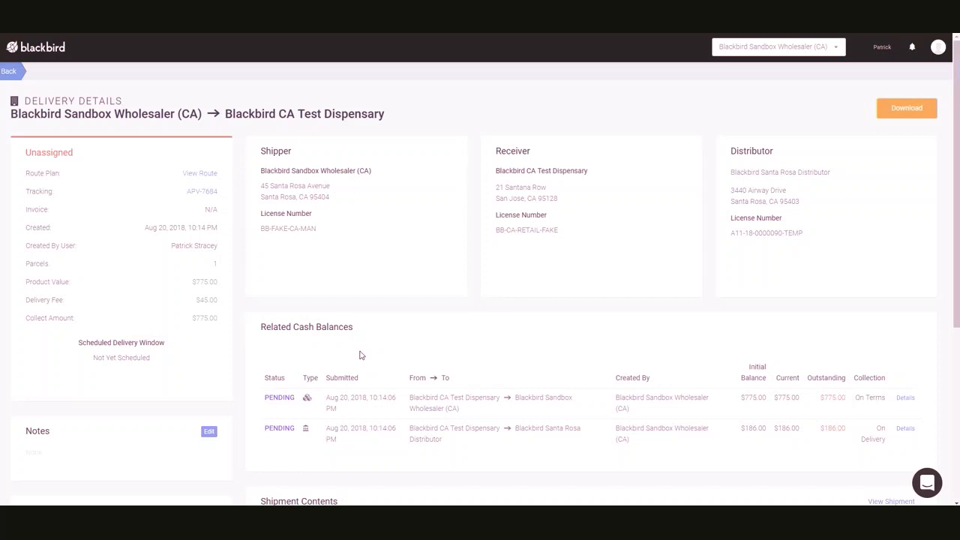
scroll(537, 376, "down", 3)
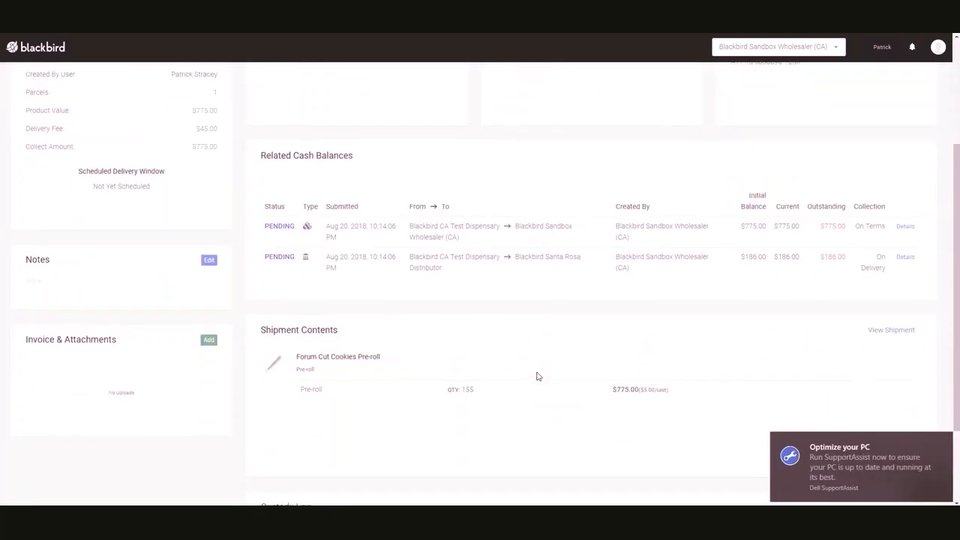